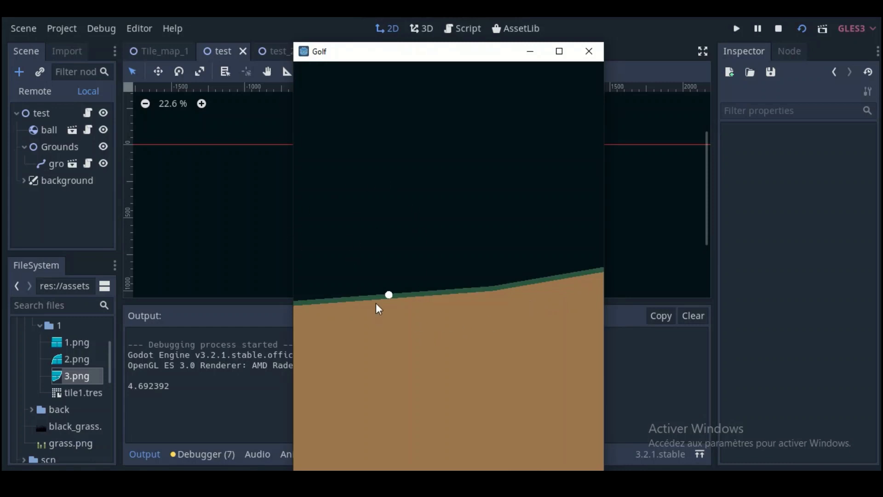
Step: Shoot the golf ball up-right three times, climbing the slope toward the steep rise
mouse_move(379, 301)
mouse_down()
mouse_move(348, 372)
mouse_move(392, 366)
mouse_move(341, 359)
mouse_up()
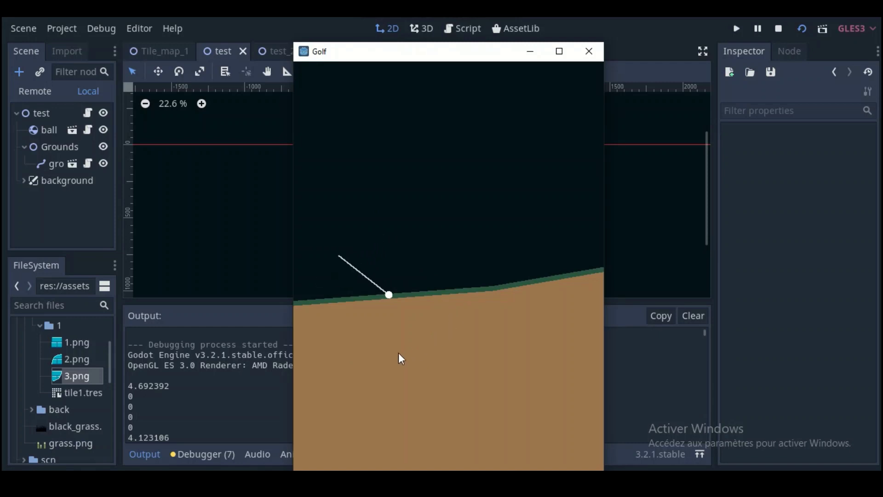
drag(341, 358, 332, 363)
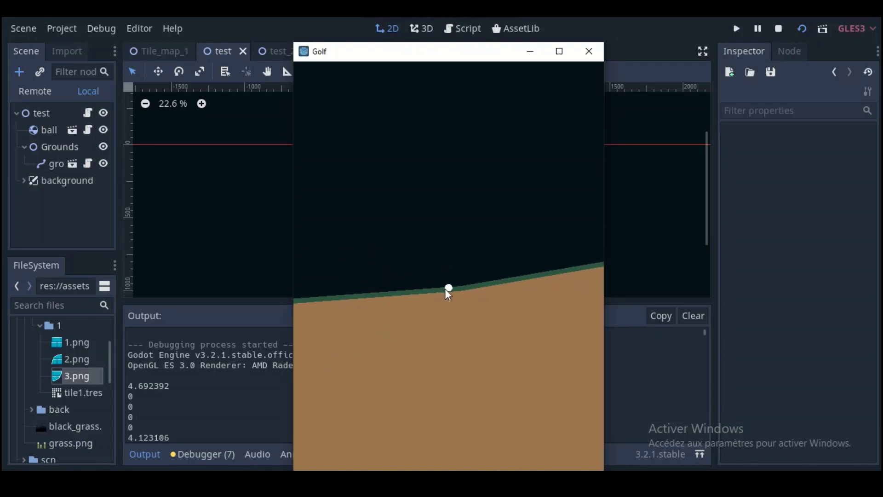
drag(437, 304, 361, 389)
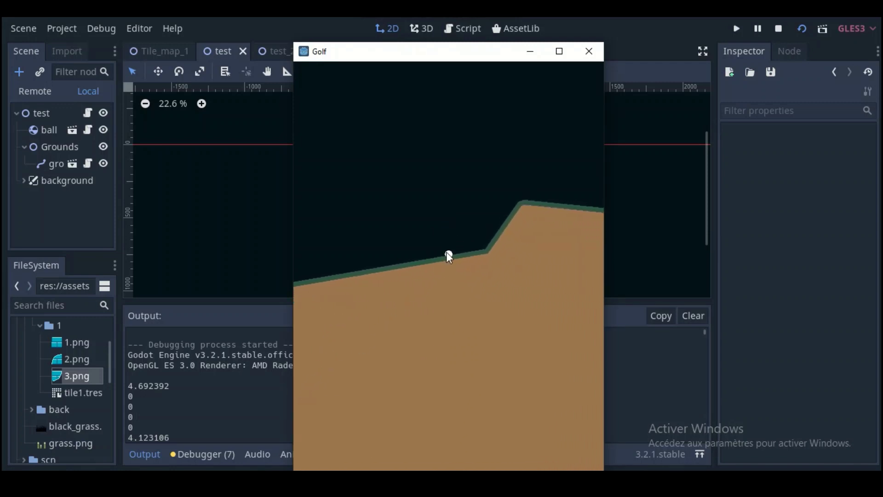
drag(448, 272, 481, 346)
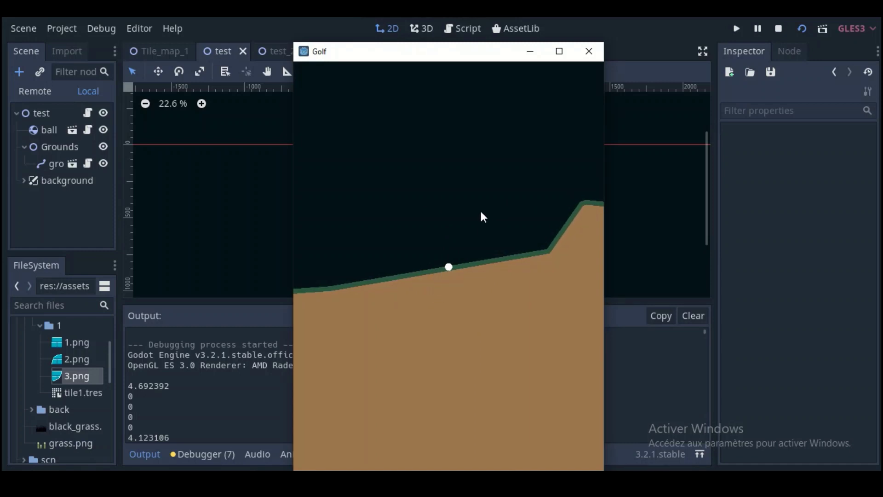
drag(451, 260, 395, 368)
drag(393, 373, 392, 377)
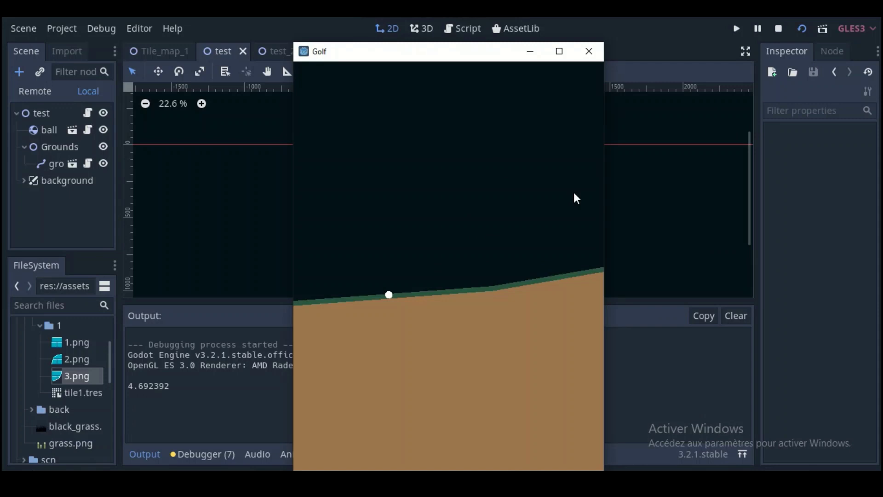
Step: Take five more shots along the slope, then stop the running game with F8
drag(393, 305, 359, 363)
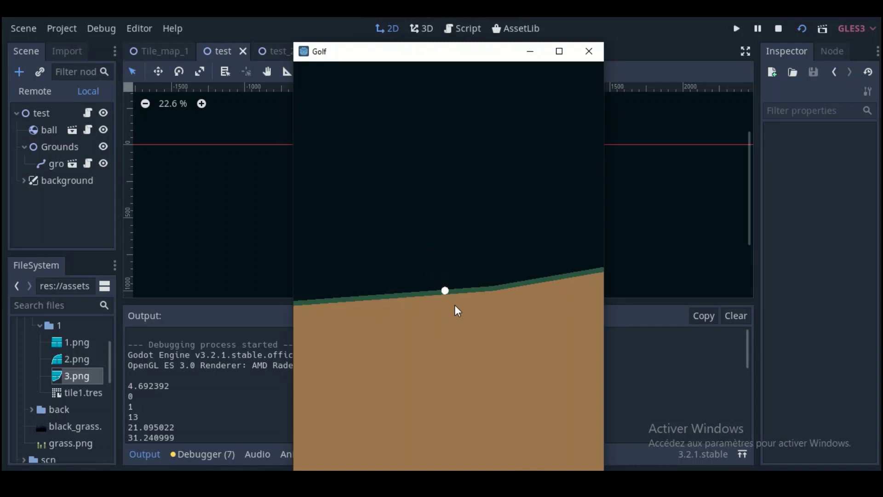
drag(455, 304, 398, 394)
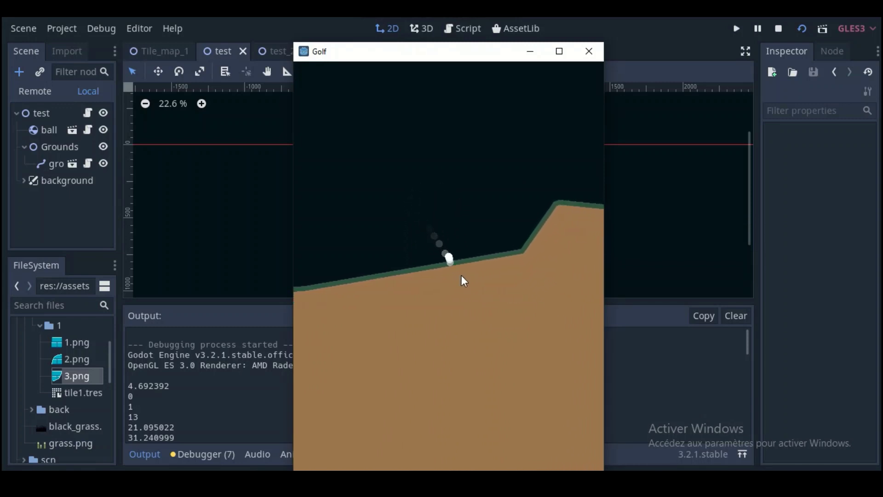
drag(441, 232, 332, 337)
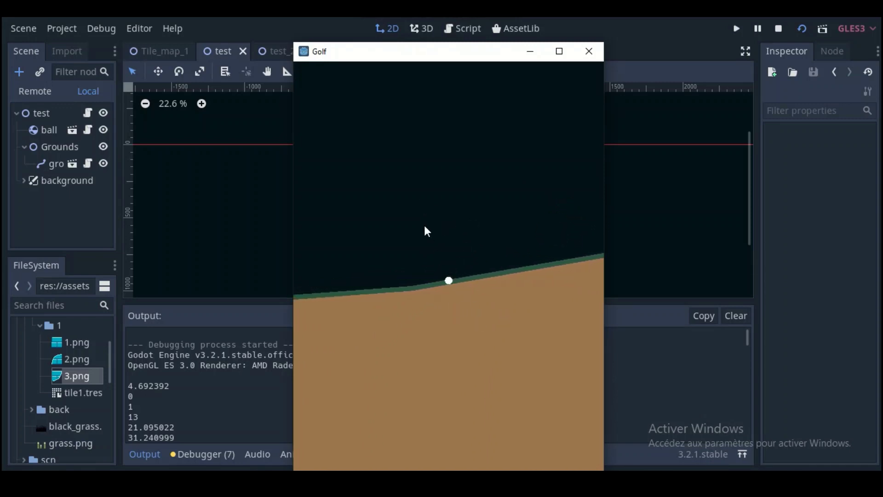
drag(424, 230, 486, 330)
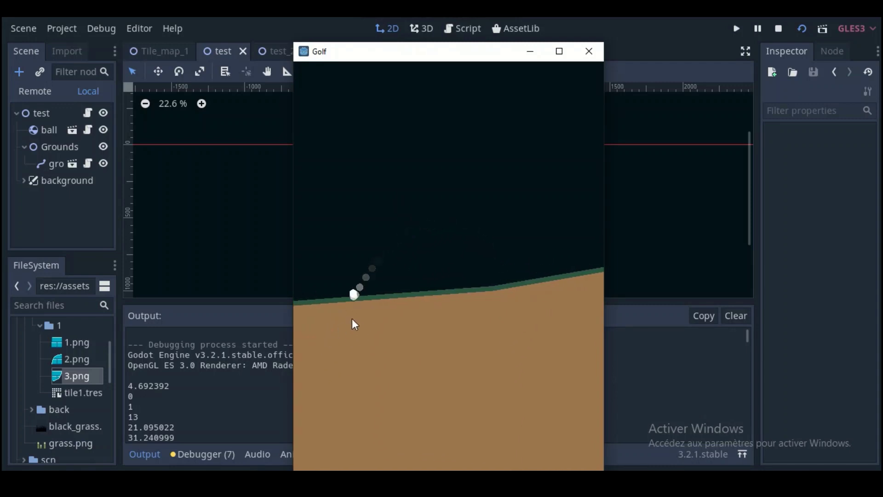
drag(423, 220, 347, 339)
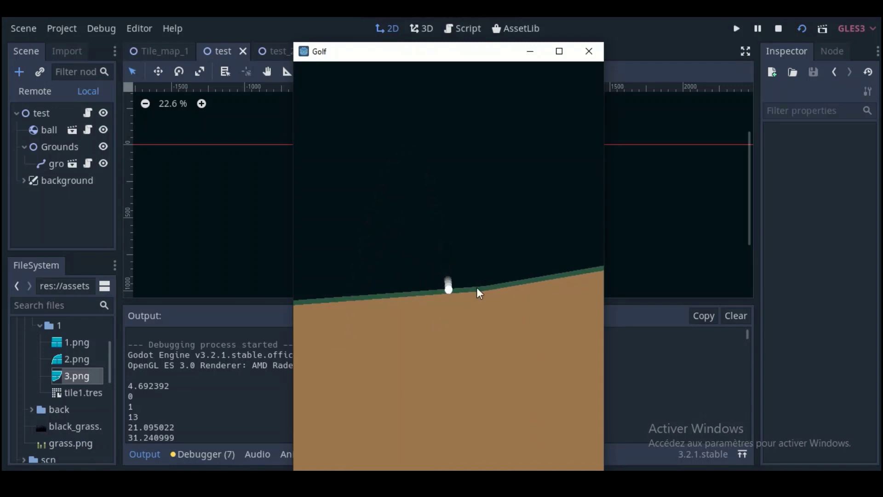
key(F8)
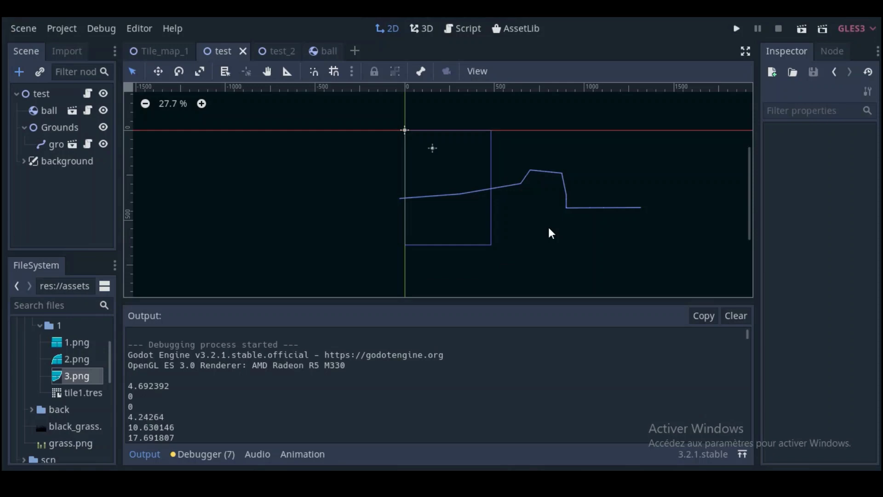
Step: Switch to the test_2 brick maze scene, zoom to fit it, and run it
click(275, 51)
scroll(381, 141, down, 2)
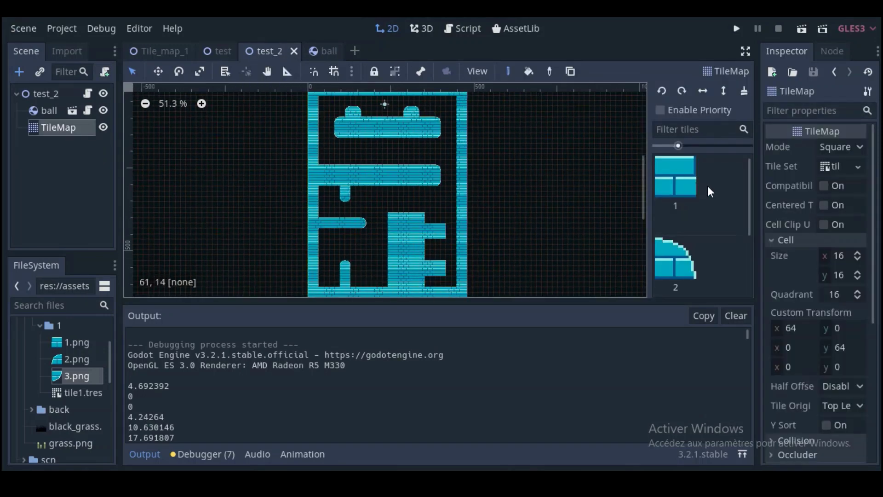
scroll(726, 212, down, 3)
scroll(717, 205, up, 2)
scroll(712, 203, up, 1)
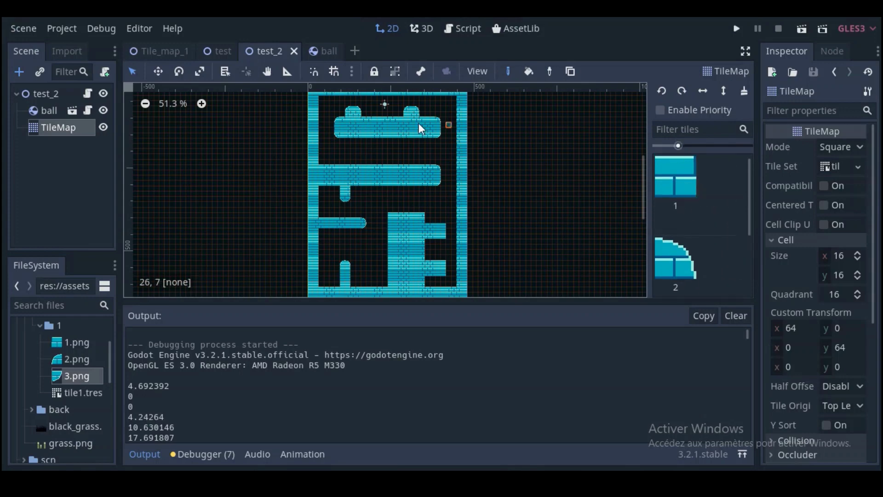
scroll(414, 128, down, 1)
scroll(352, 141, up, 1)
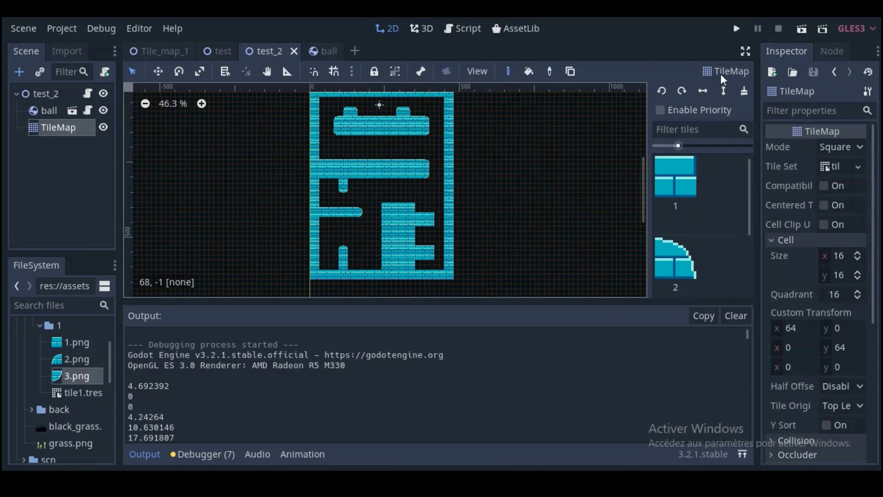
click(803, 32)
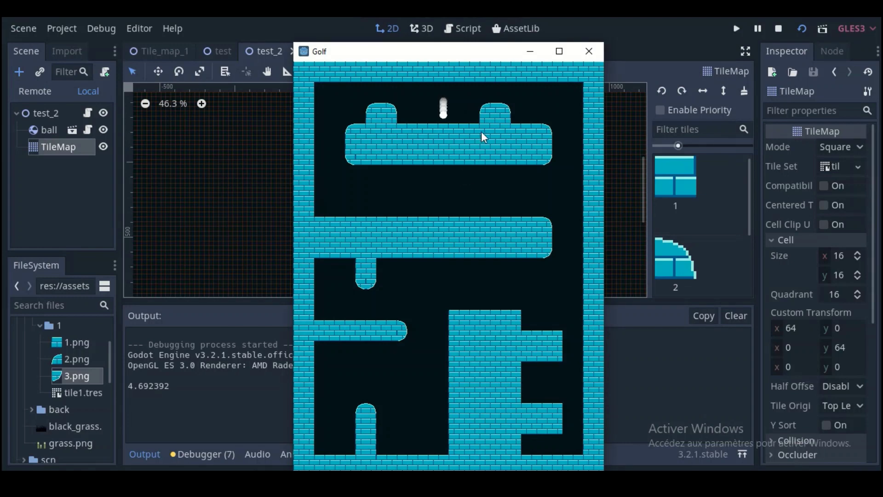
Step: Steer the ball through the maze corridors down to the bottom-right, shooting it upward there
drag(441, 119, 515, 177)
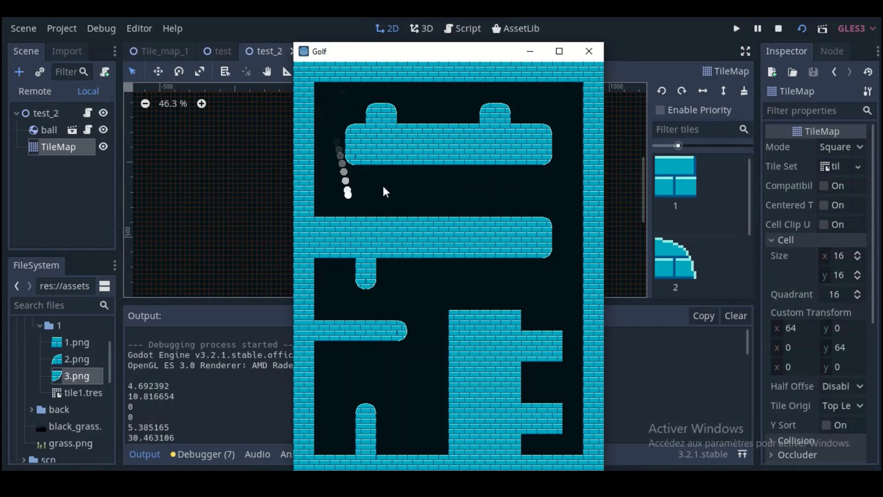
drag(374, 189, 313, 266)
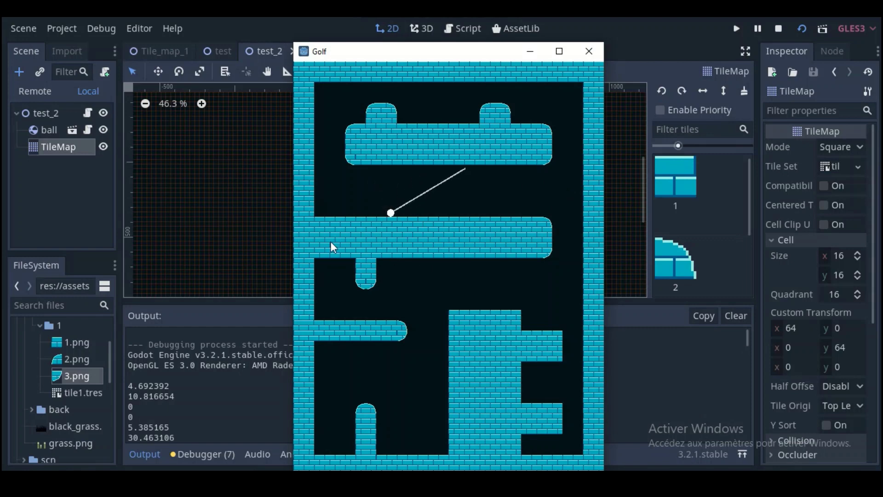
drag(408, 202, 330, 241)
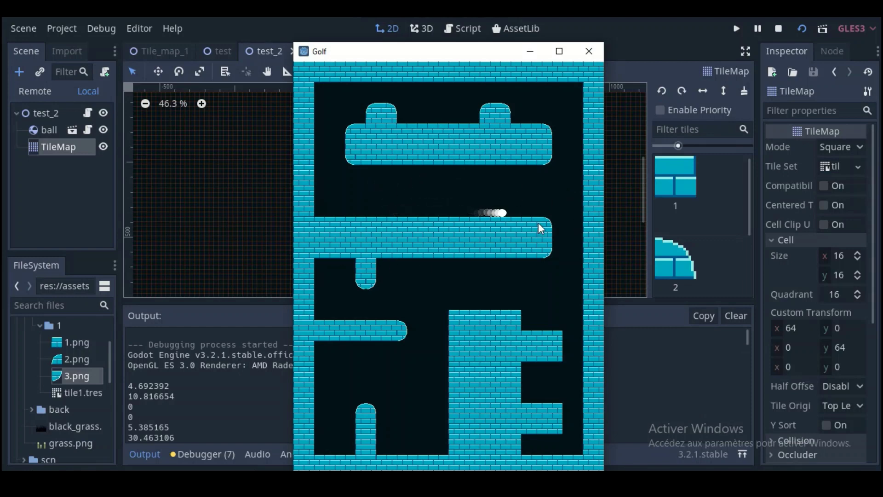
drag(438, 238, 416, 244)
click(565, 426)
click(584, 446)
drag(575, 451, 575, 355)
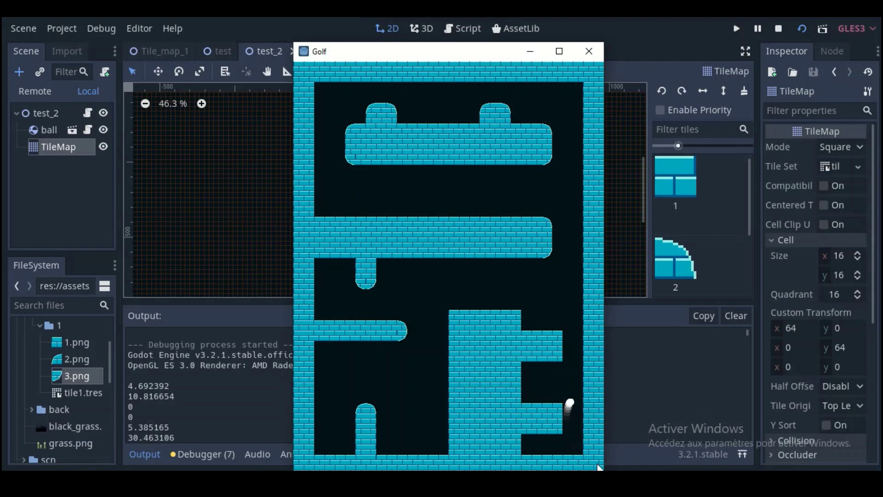